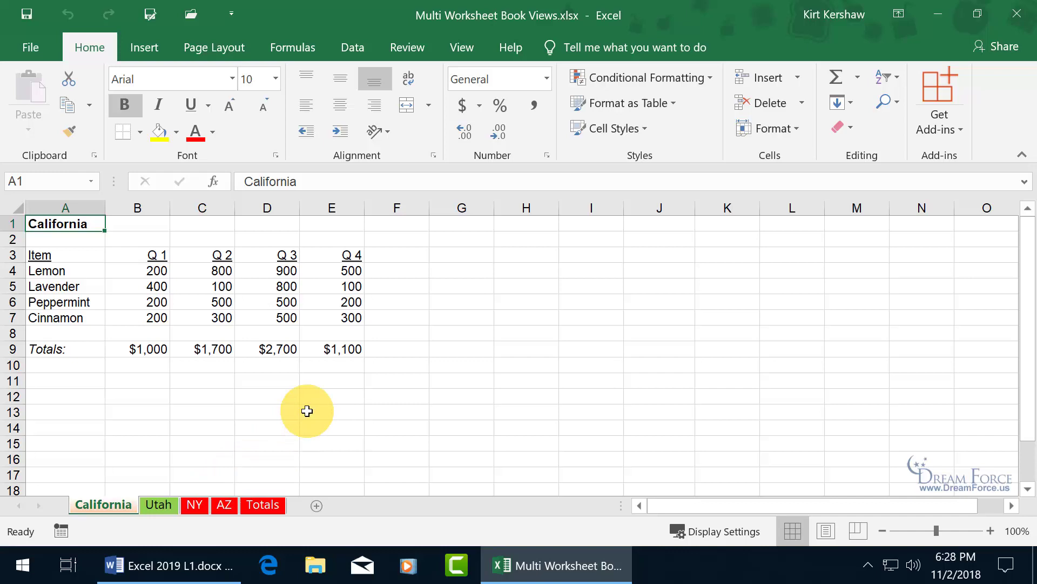
Step: Open Multi Worksheet Book Views.xlsx in three more windows, making four windows in total
{"action": "left_click", "coordinate": [463, 50]}
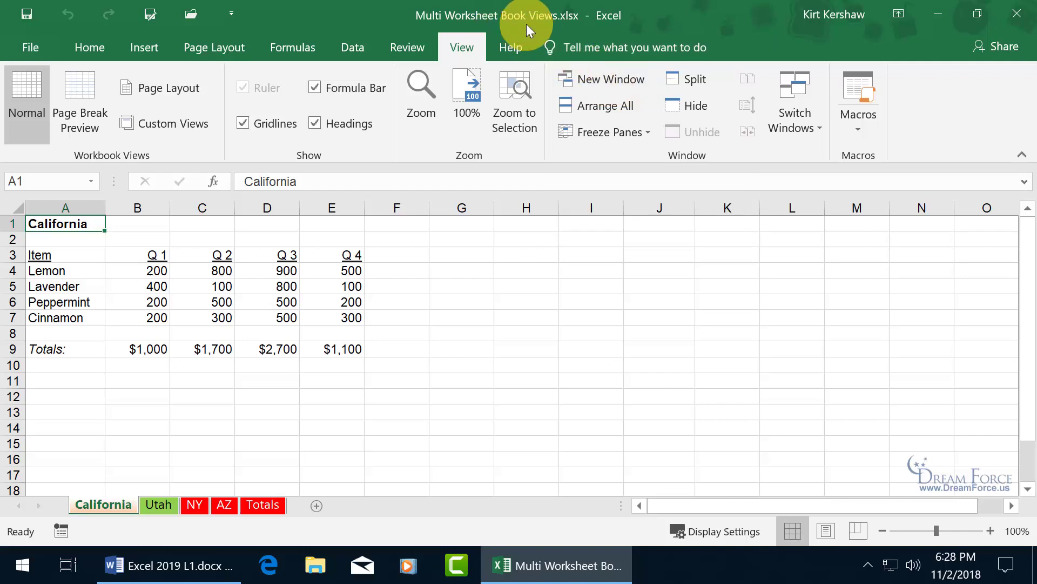
{"action": "left_click", "coordinate": [599, 76]}
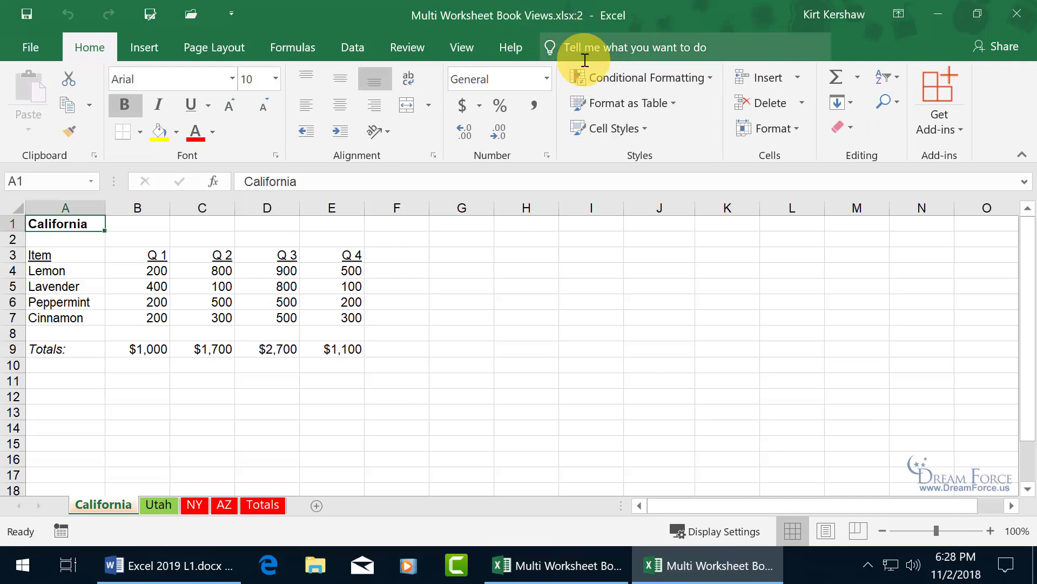
{"action": "left_click", "coordinate": [529, 565]}
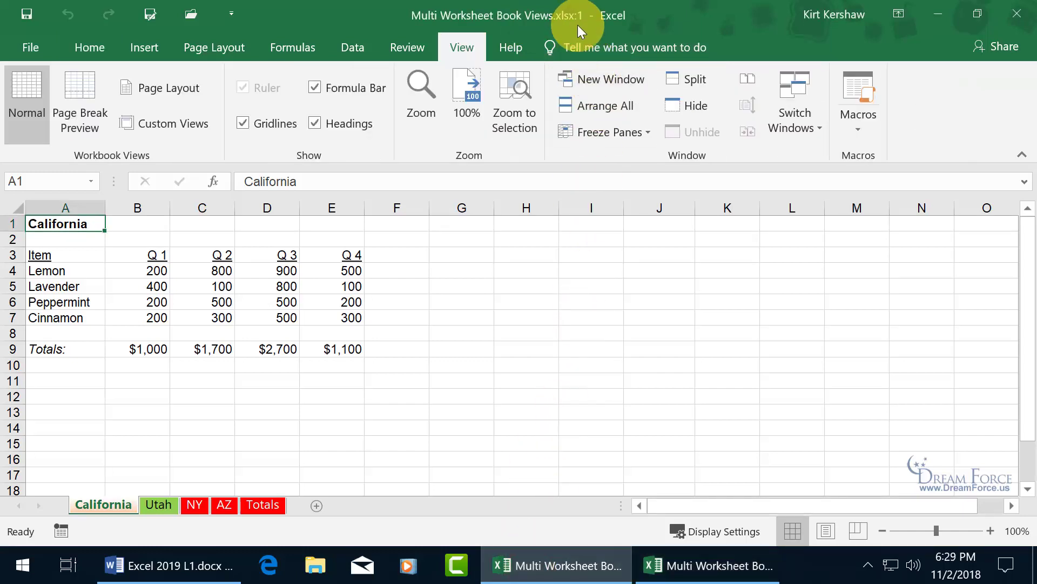
{"action": "left_click", "coordinate": [605, 78]}
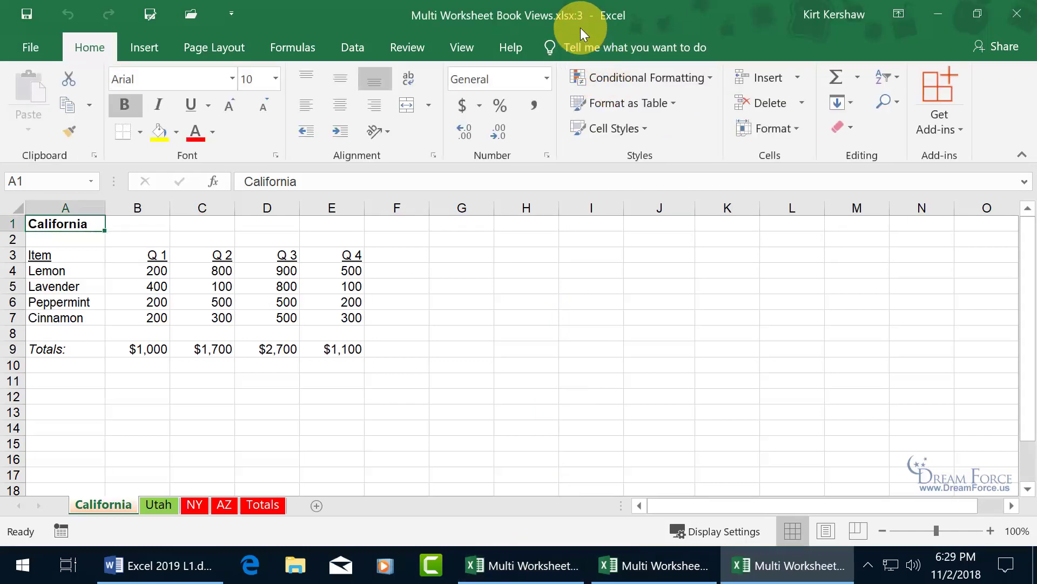
{"action": "left_click", "coordinate": [462, 47]}
{"action": "left_click", "coordinate": [600, 80]}
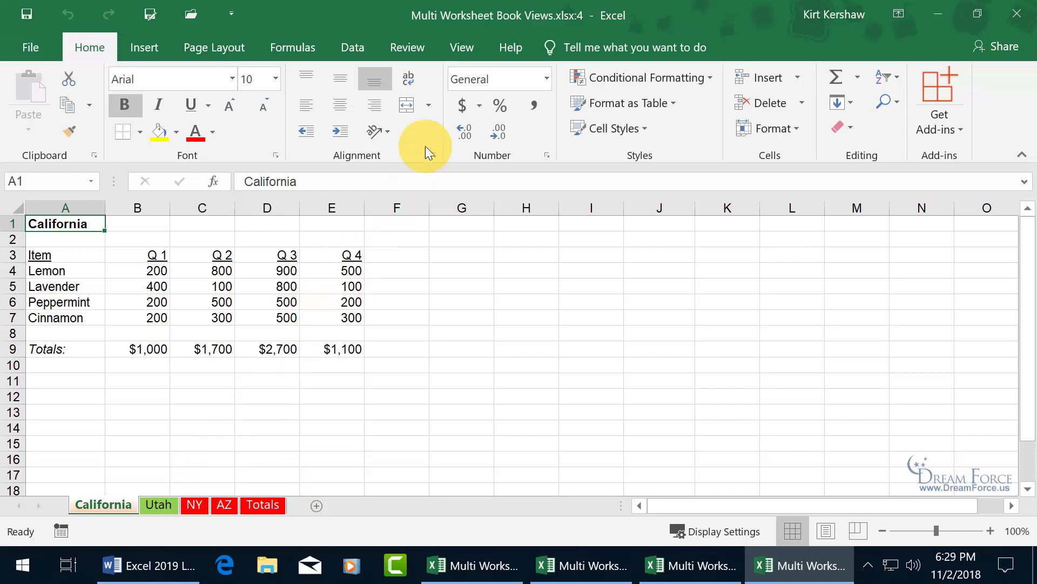
Step: Use Arrange All with the Tiled option to grid the four workbook windows
{"action": "left_click", "coordinate": [464, 47]}
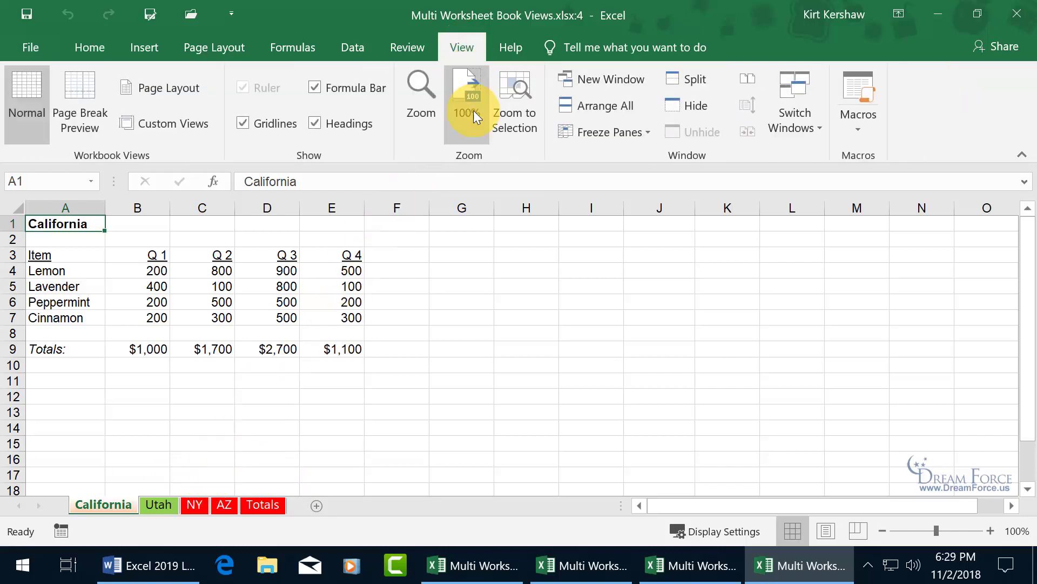
{"action": "mouse_move", "coordinate": [493, 568]}
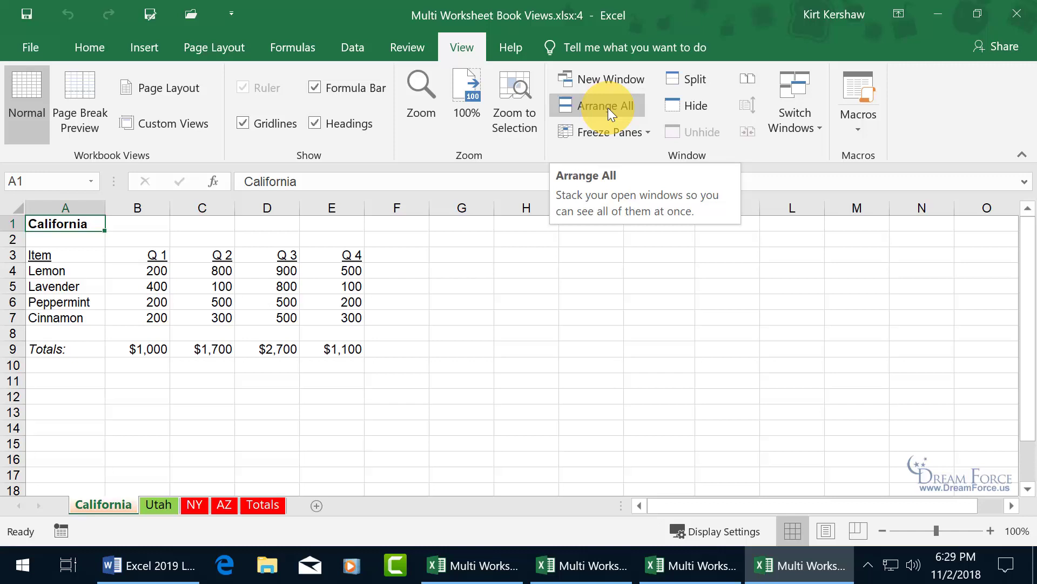
{"action": "left_click", "coordinate": [608, 108]}
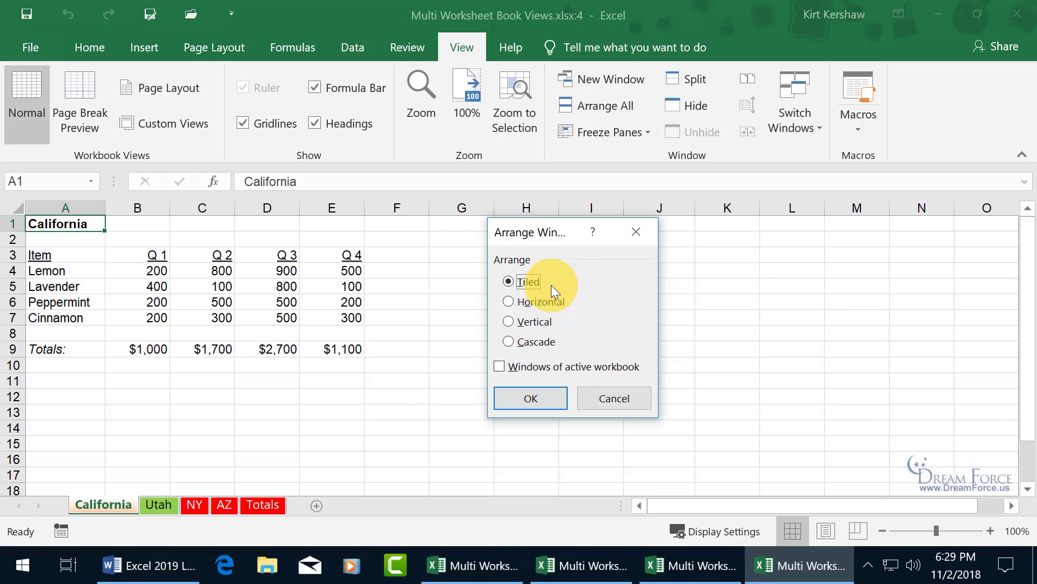
{"action": "left_click", "coordinate": [549, 398]}
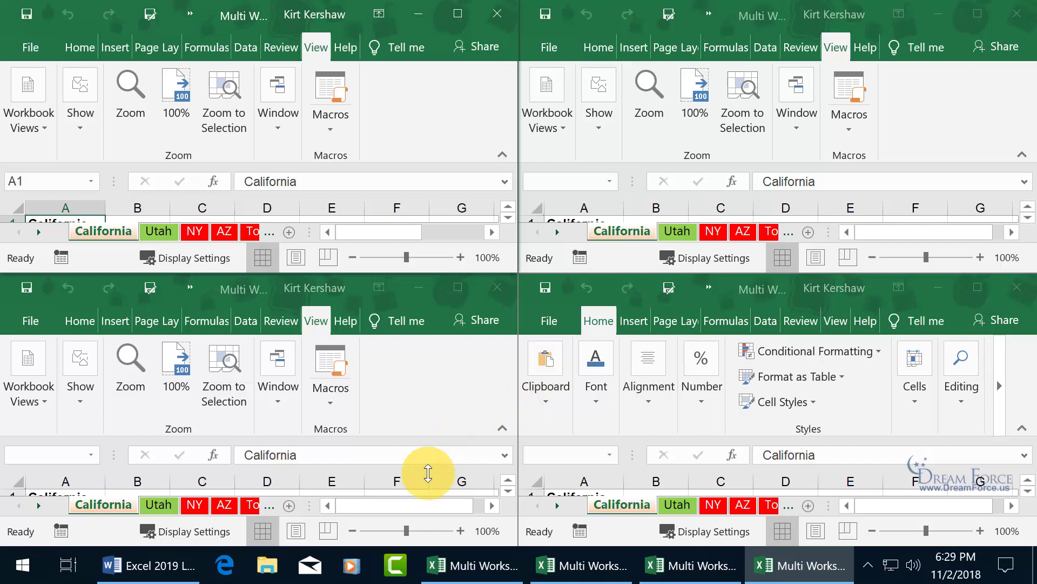
Step: Collapse the ribbon in the top-left, bottom-left, top-right and bottom-right windows
{"action": "left_click", "coordinate": [501, 155]}
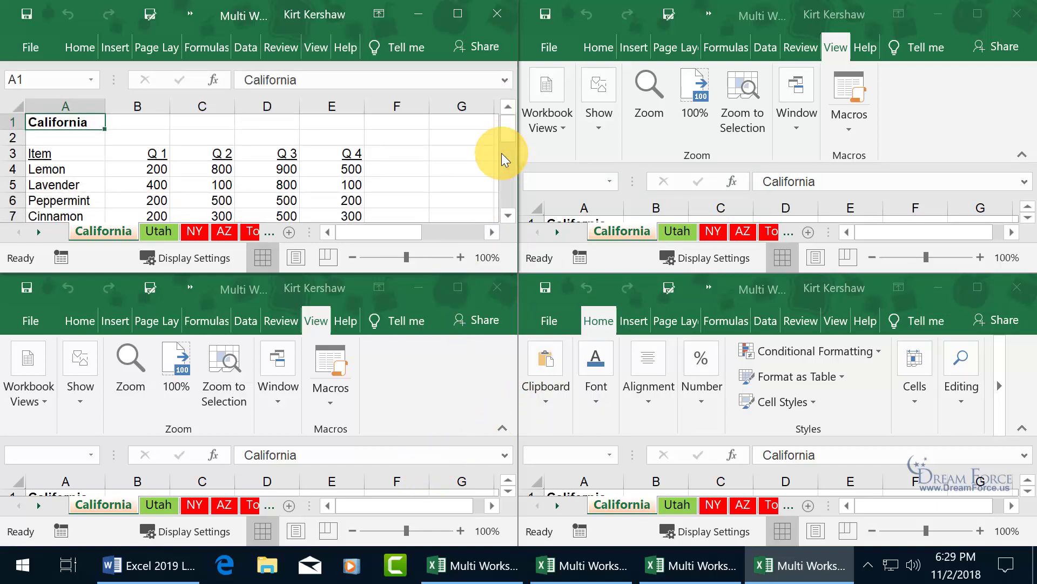
{"action": "left_click", "coordinate": [501, 425]}
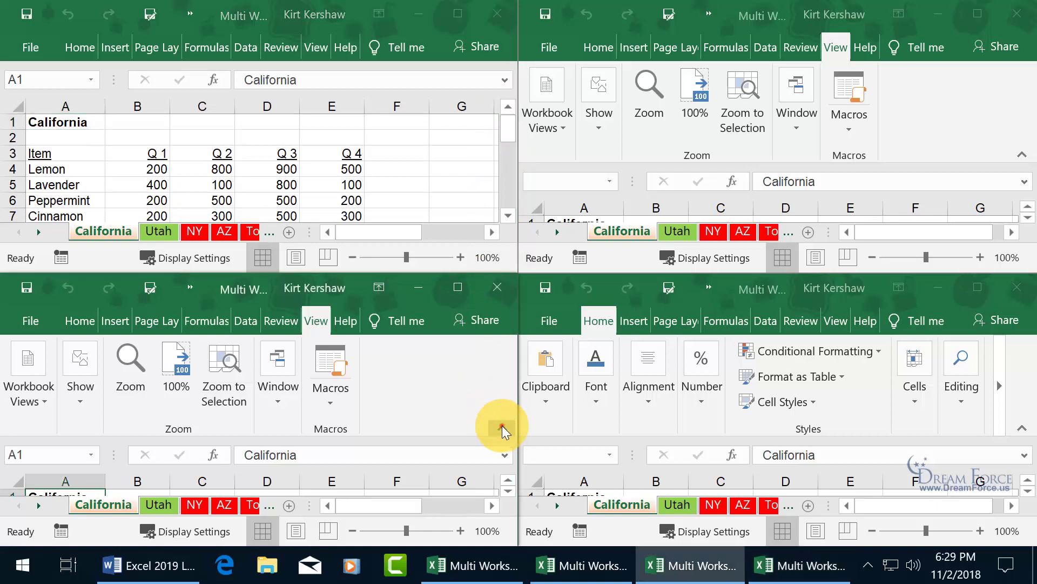
{"action": "left_click", "coordinate": [502, 428]}
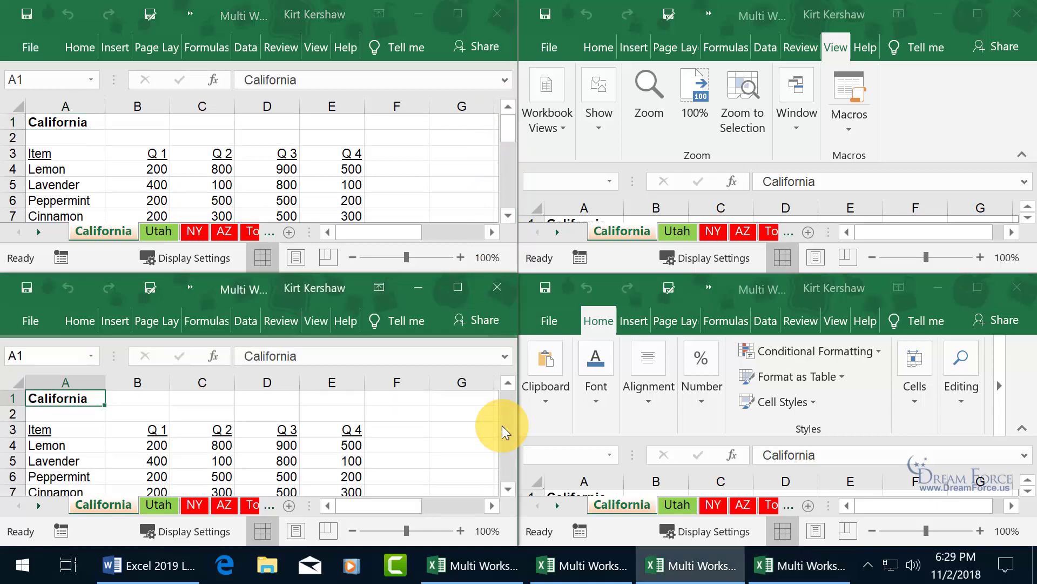
{"action": "left_click", "coordinate": [1020, 157]}
{"action": "left_click", "coordinate": [1021, 158]}
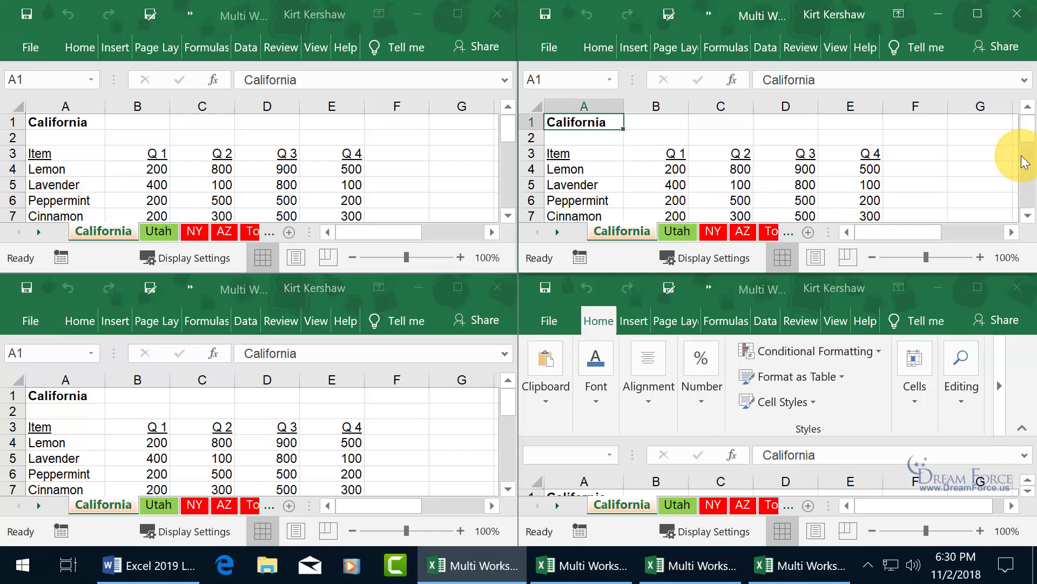
{"action": "left_click", "coordinate": [1020, 428]}
{"action": "left_click", "coordinate": [1021, 428]}
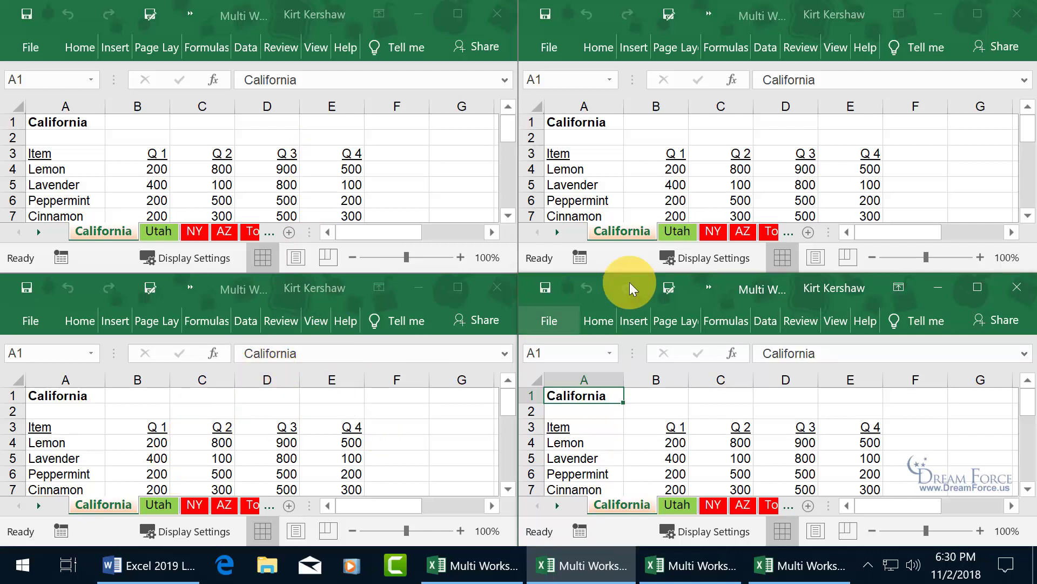
Step: Show Utah in the top-right, NY in the bottom-left and AZ in the bottom-right window
{"action": "left_click", "coordinate": [675, 231]}
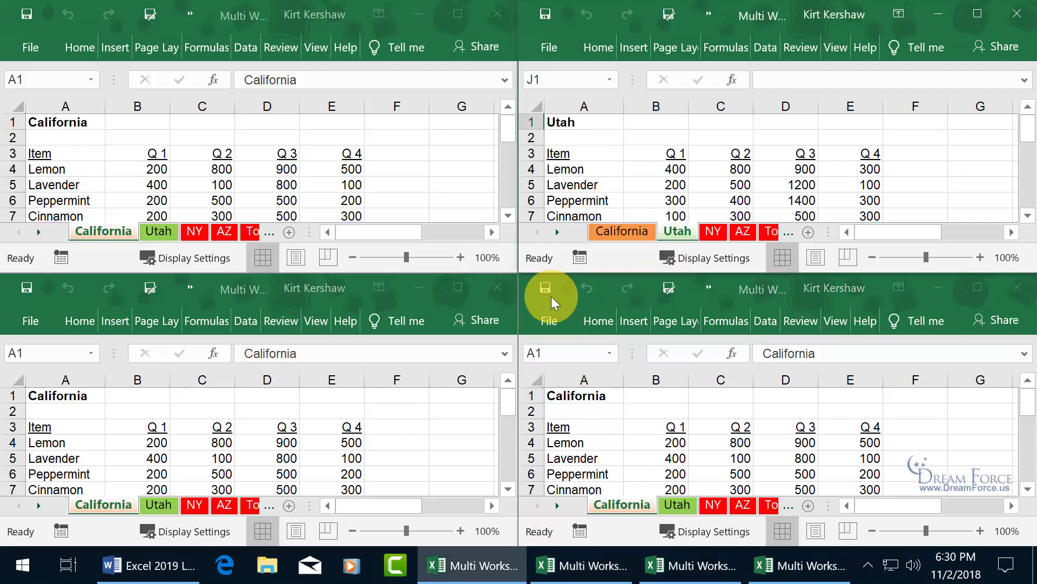
{"action": "left_click", "coordinate": [193, 504]}
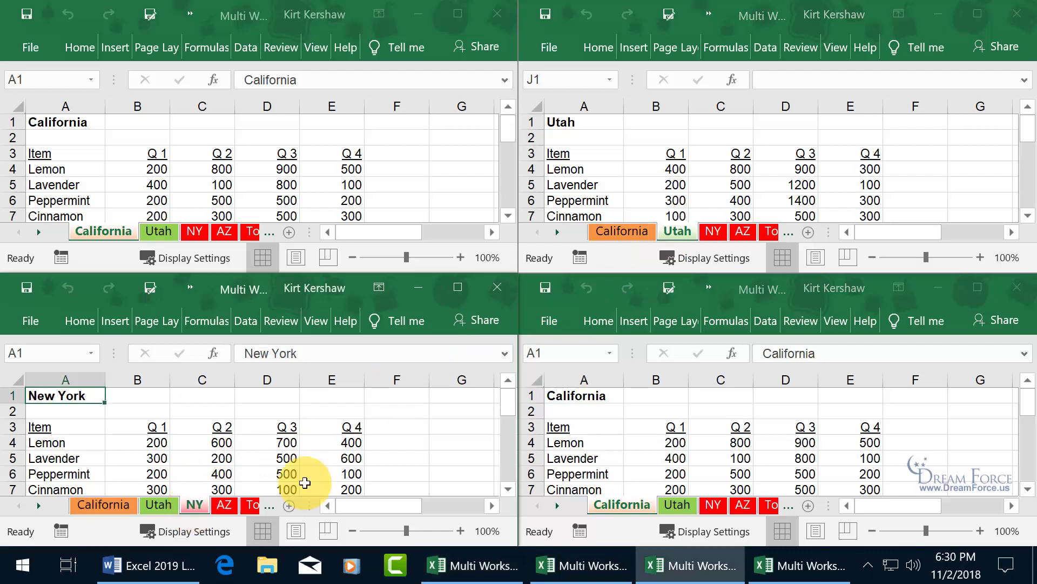
{"action": "left_click", "coordinate": [743, 504]}
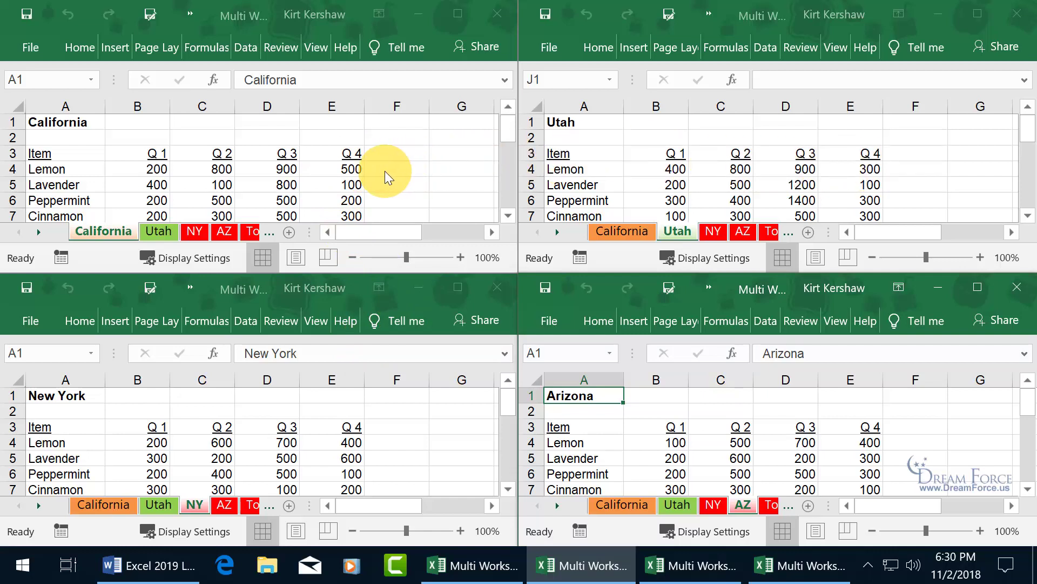
Step: Enter 1 in California's B4 (Lemon Q 1), then switch the top-right window from Utah to California
{"action": "left_click", "coordinate": [153, 167]}
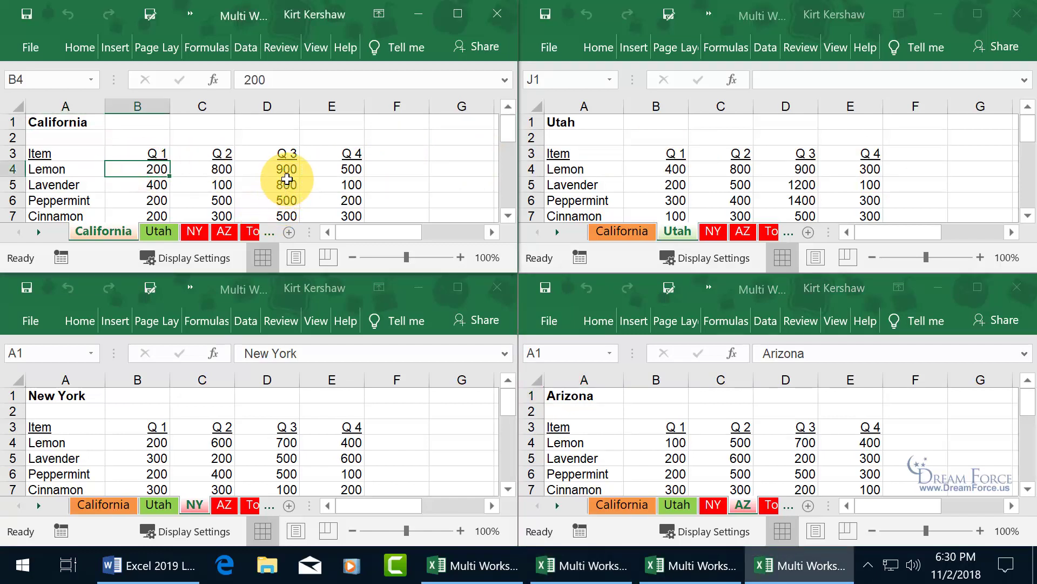
{"action": "type", "text": "1"}
{"action": "key", "text": "Return"}
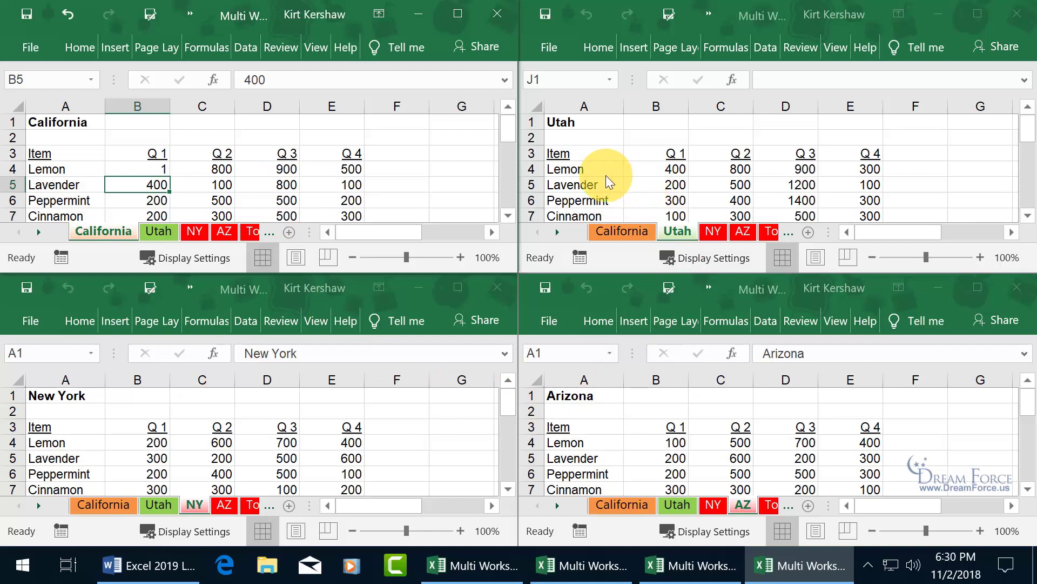
{"action": "left_click", "coordinate": [627, 231]}
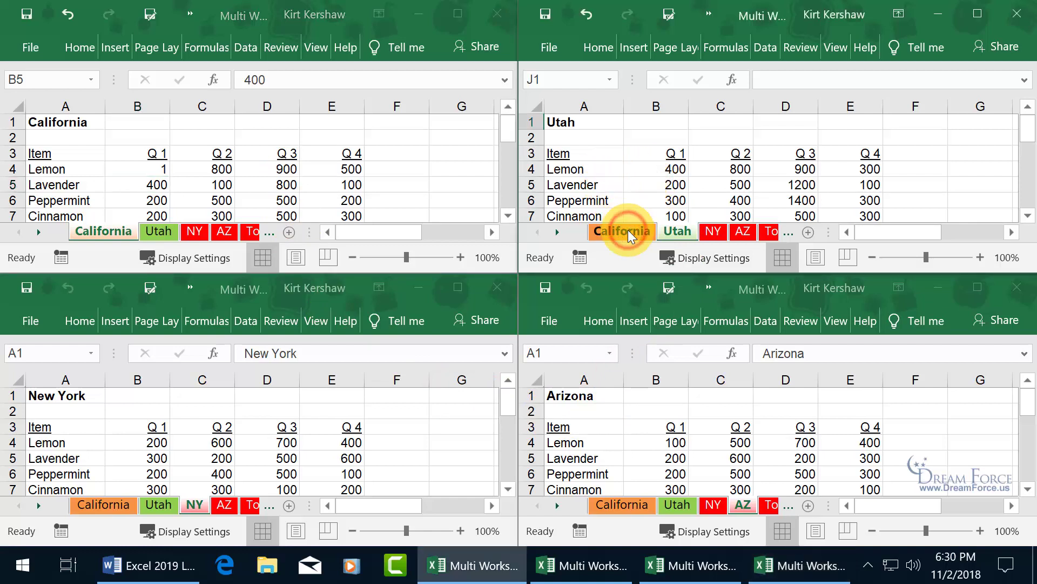
{"action": "left_click", "coordinate": [628, 230]}
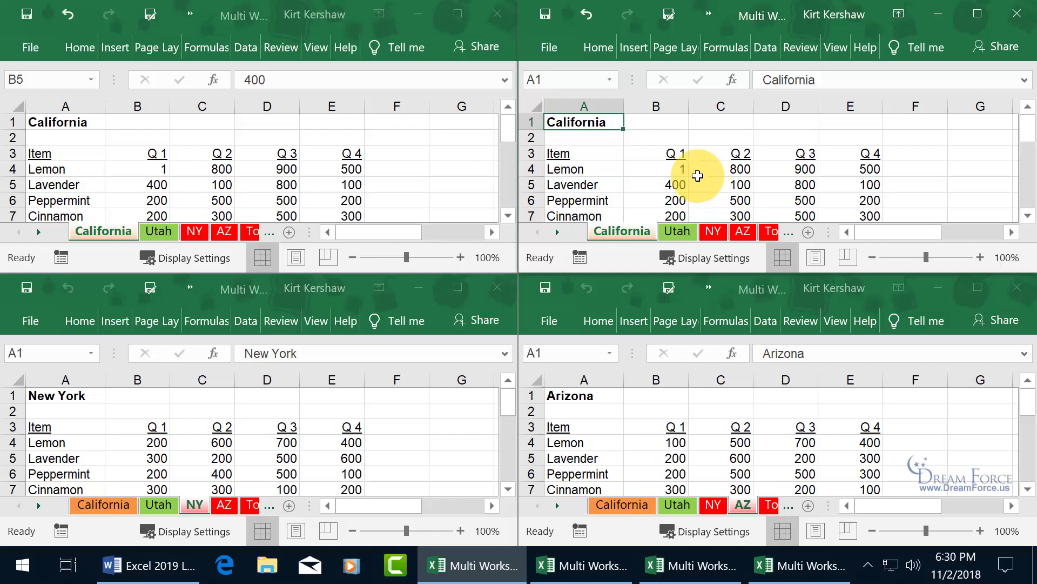
Step: Close the top-right, Arizona and California windows, then maximize the remaining NY window
{"action": "left_click", "coordinate": [1017, 14]}
{"action": "left_click", "coordinate": [1016, 287]}
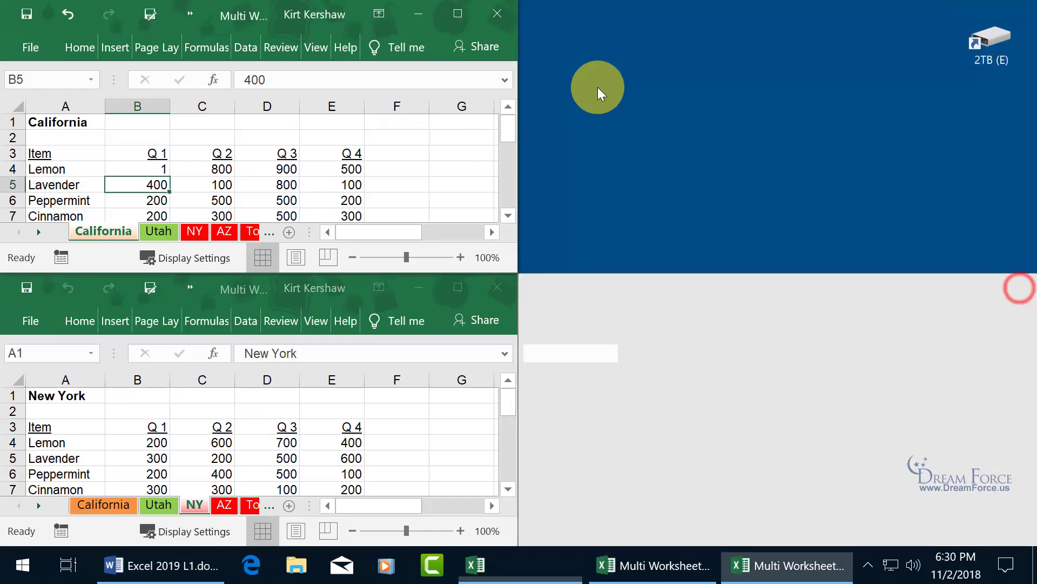
{"action": "left_click", "coordinate": [499, 13]}
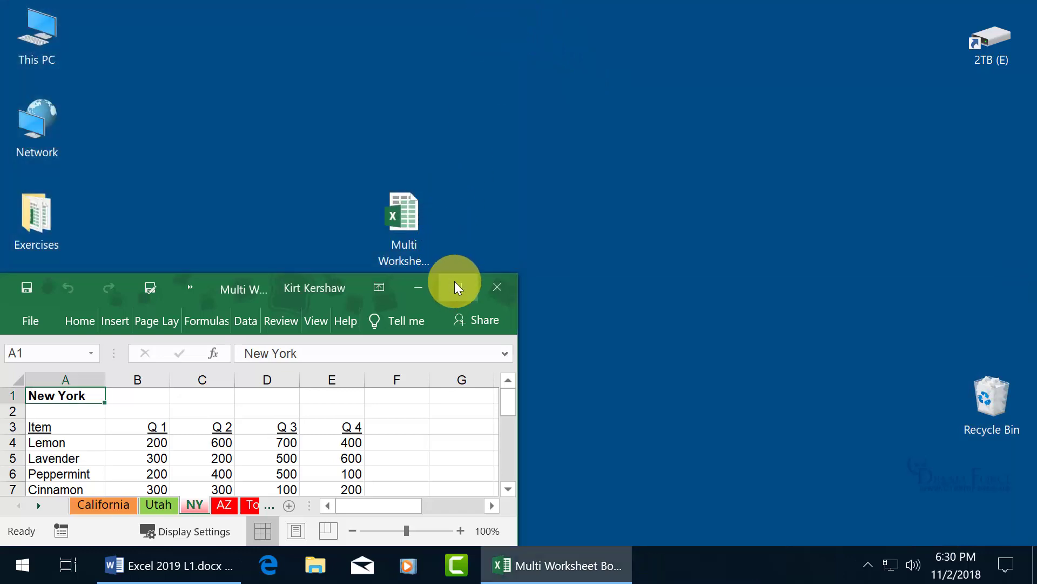
{"action": "left_click", "coordinate": [456, 283]}
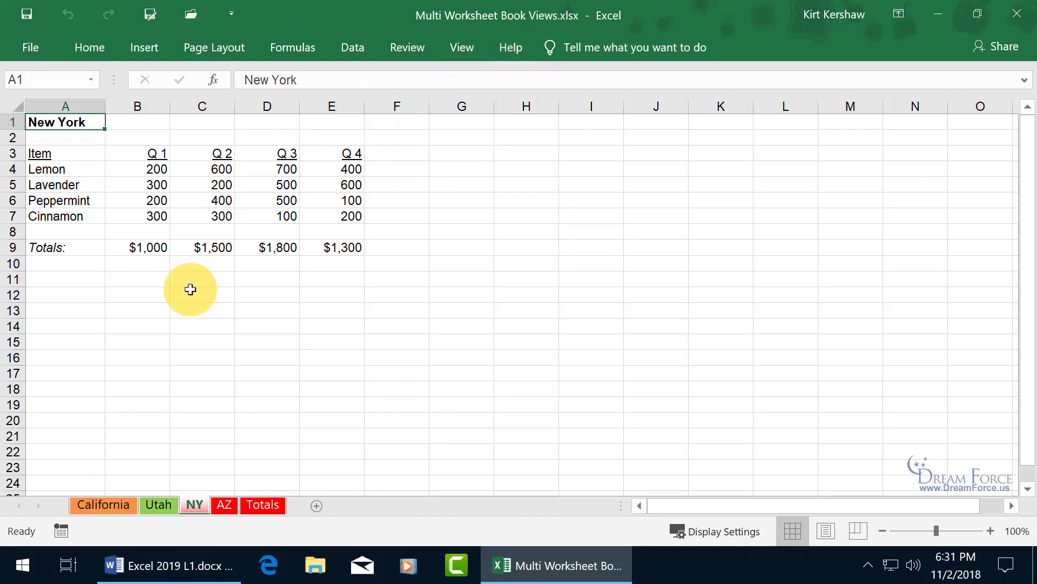
Step: Switch to the California sheet (Q 1 total $801) and pin the ribbon open via the Home tab
{"action": "left_click", "coordinate": [106, 505]}
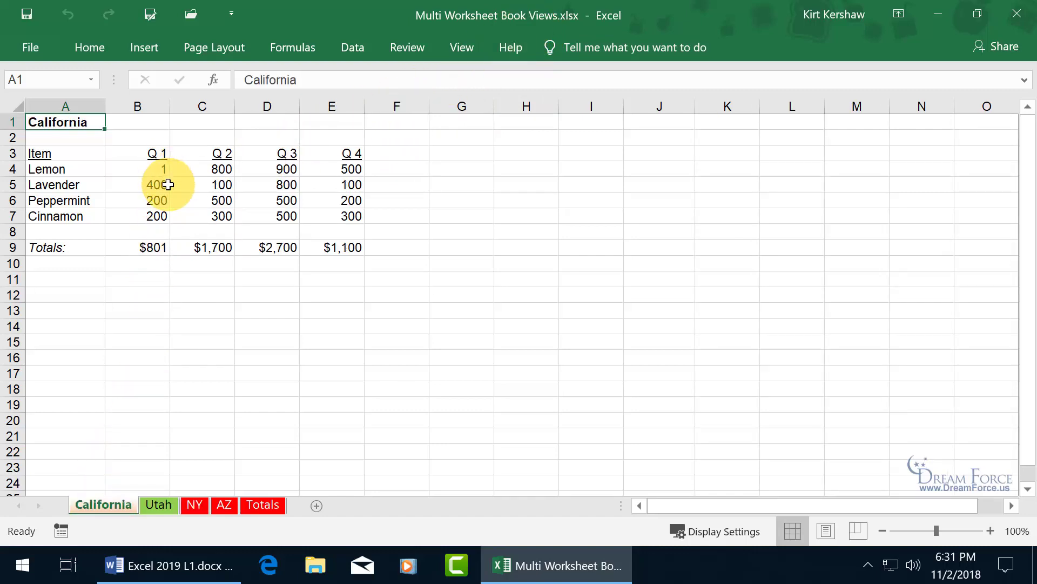
{"action": "left_click", "coordinate": [86, 42]}
{"action": "double_click", "coordinate": [87, 47]}
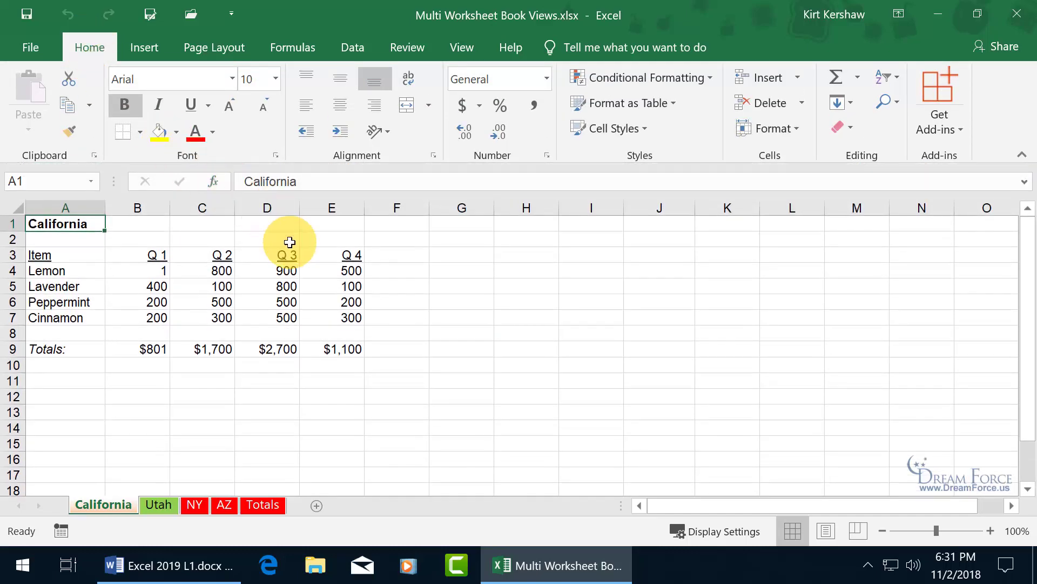